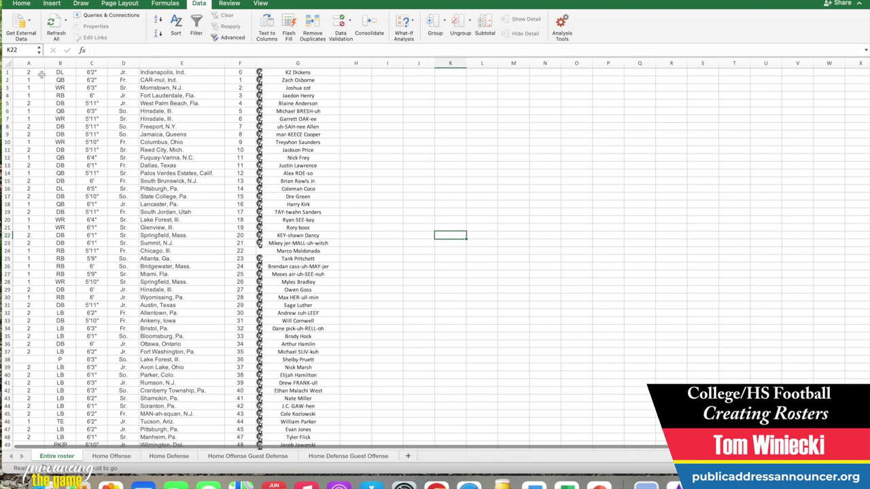
Examine the 1 and 2 unit codes assigned to the players in column A of the Entire roster sheet
left_click(32, 63)
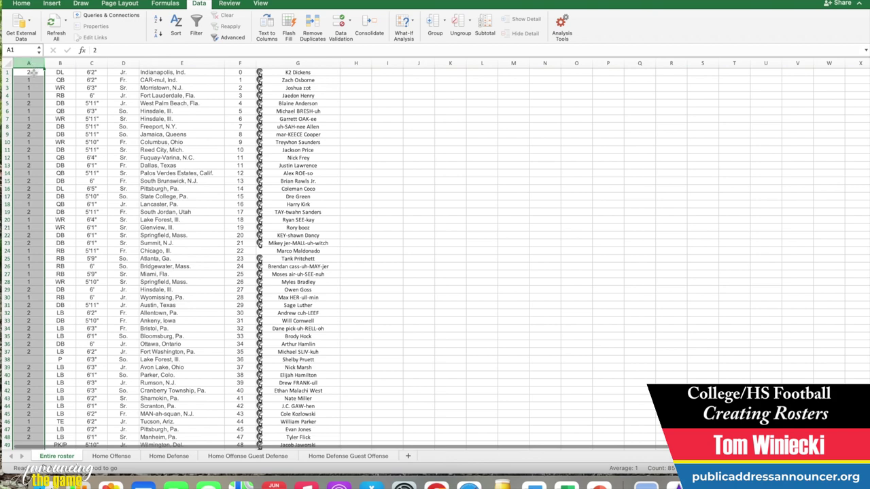
left_click(32, 72)
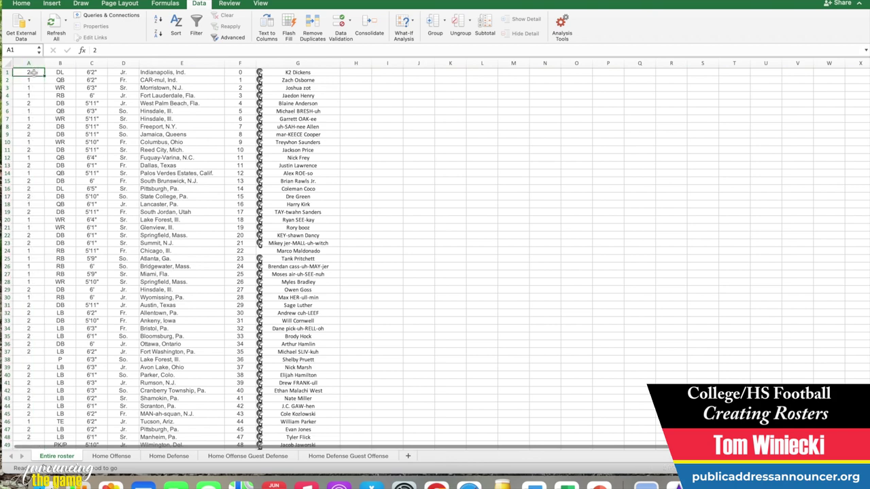
left_click(36, 104)
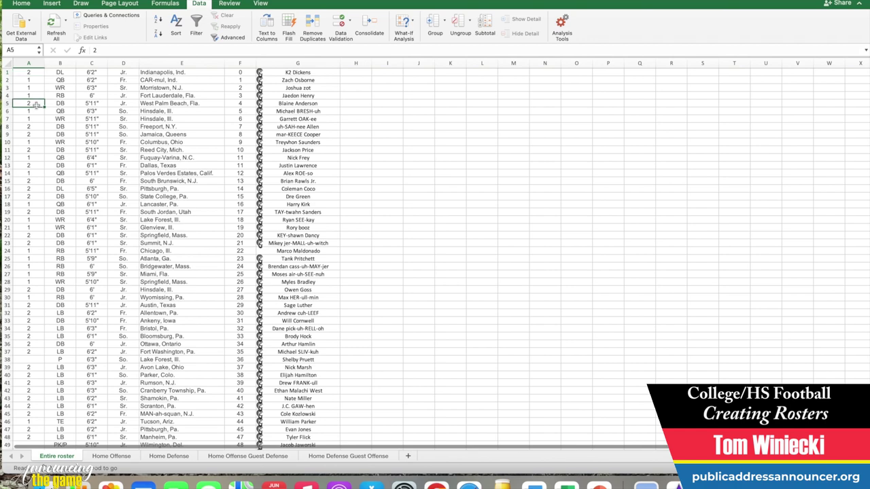
left_click(36, 149)
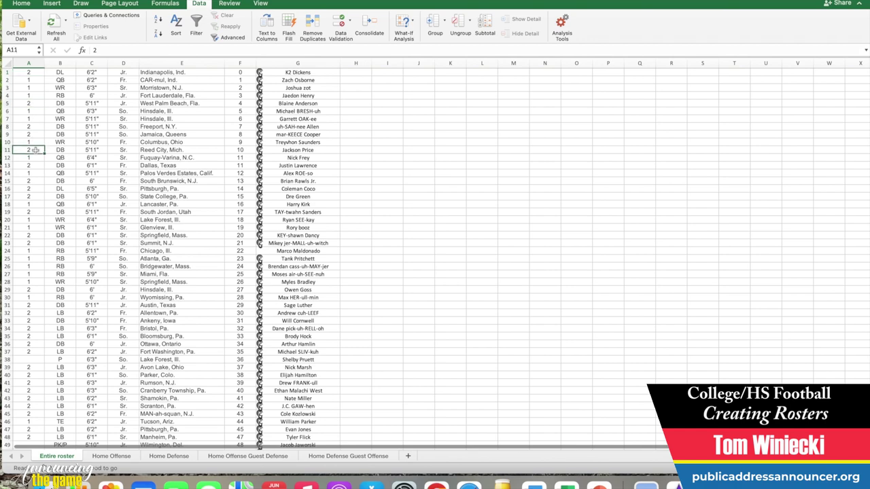
left_click(34, 307)
left_click(35, 320)
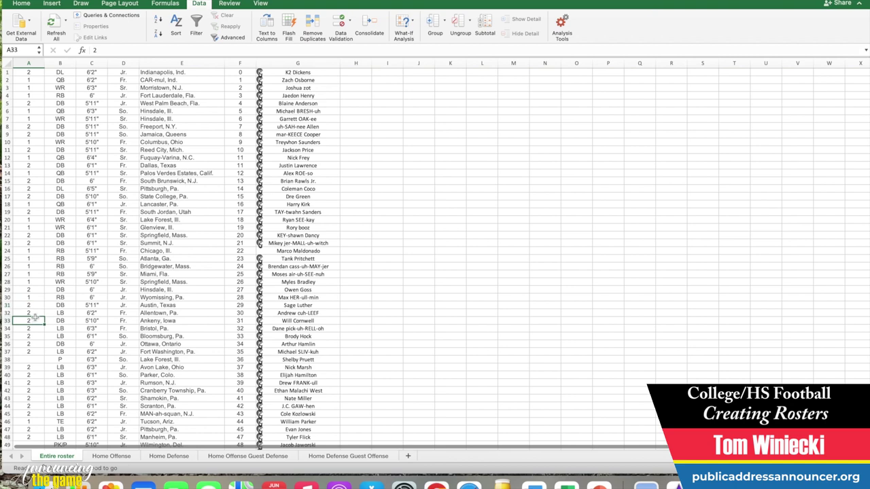
left_click(38, 313)
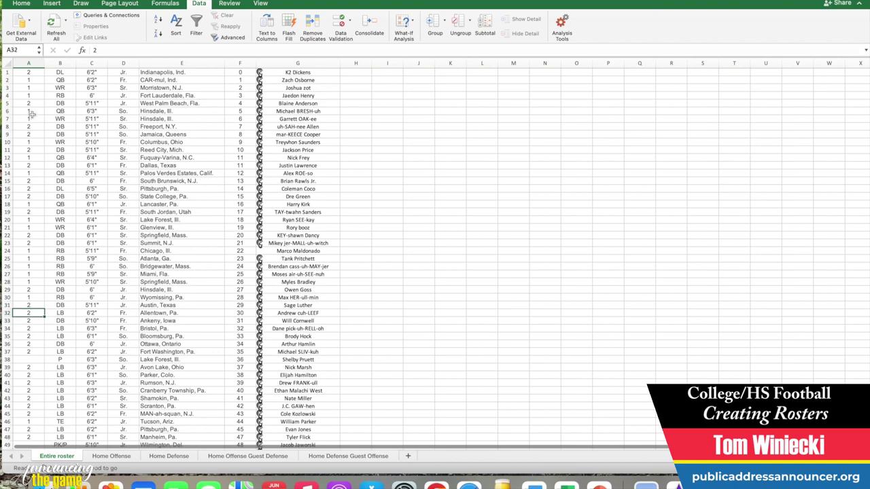
left_click(31, 80)
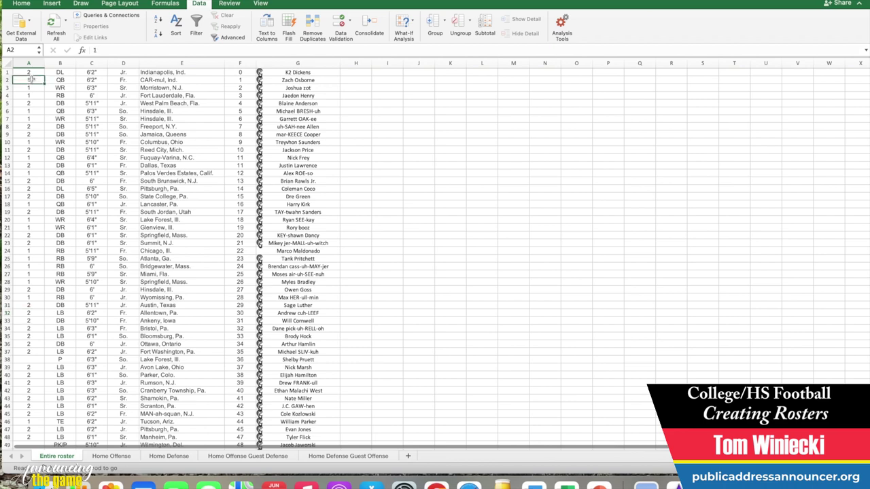
left_click(31, 88)
left_click(32, 96)
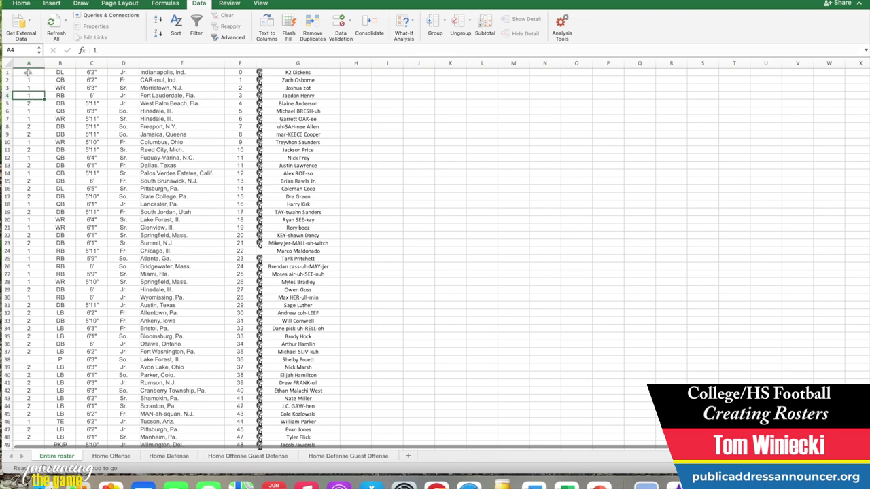
Sort the whole roster, A1 to G91, by values in Column A from smallest to largest, with Column F as the second sort level
left_click_drag(28, 72, 275, 414)
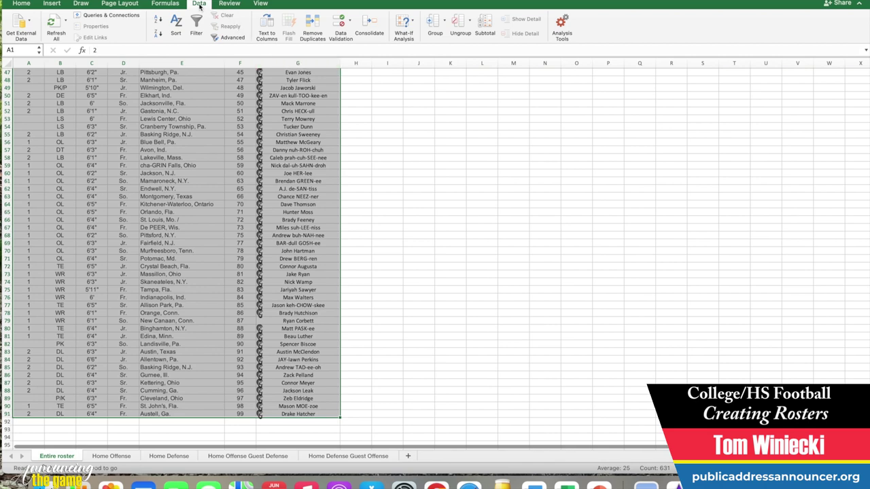
left_click(177, 23)
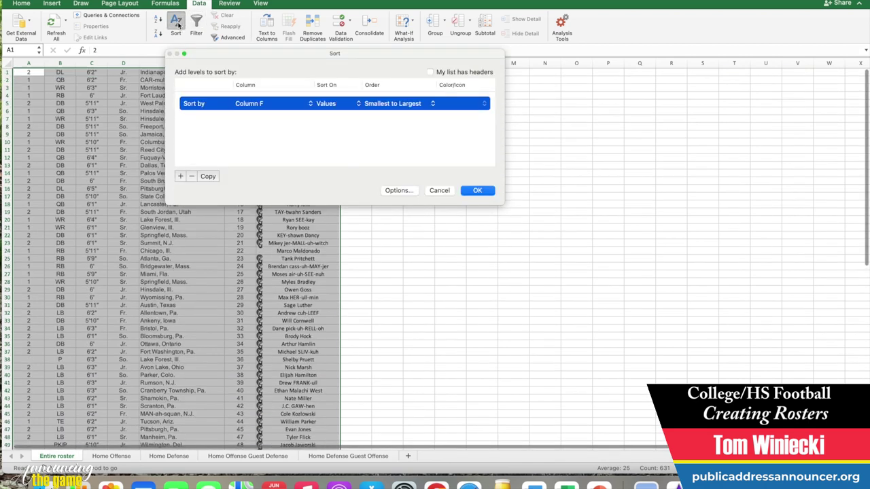
left_click_drag(214, 59, 215, 106)
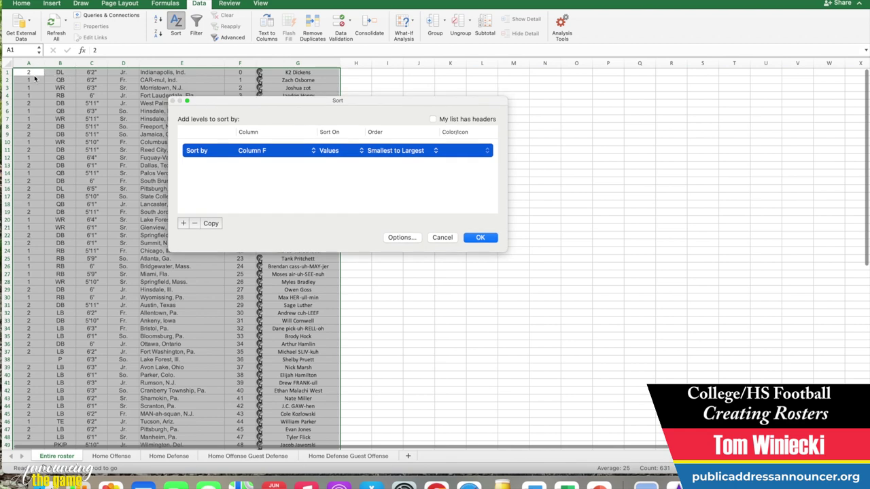
left_click(260, 150)
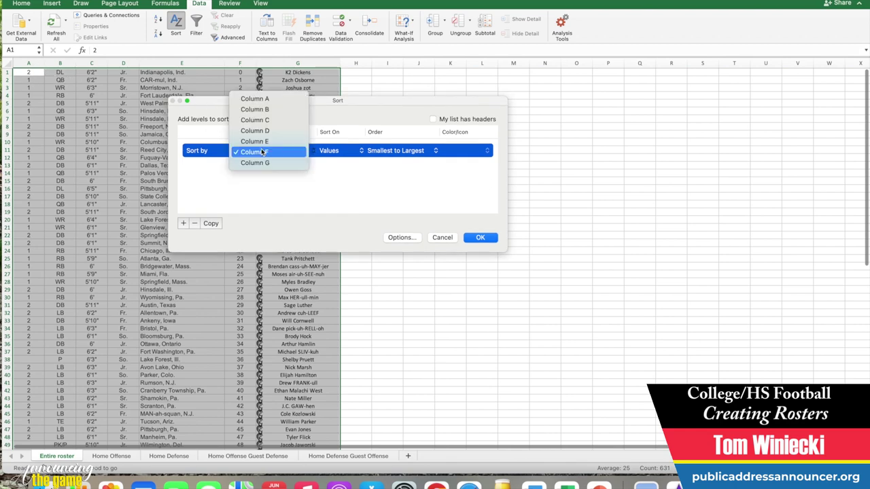
left_click(257, 99)
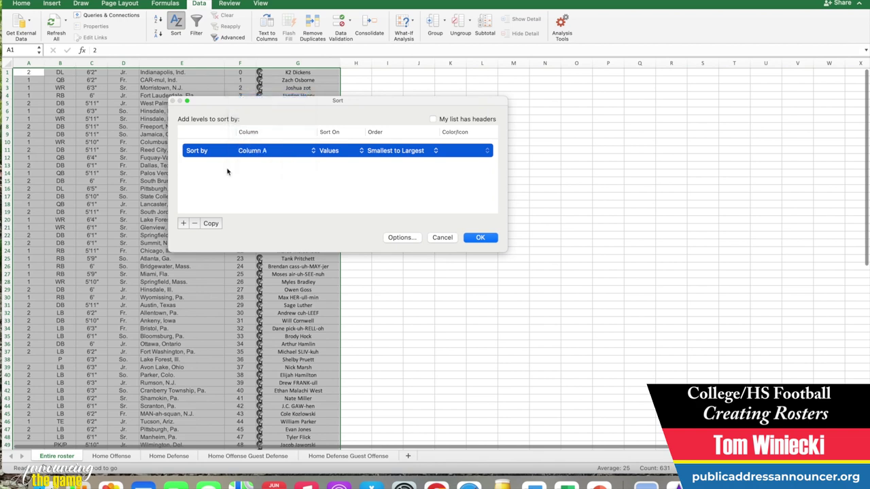
left_click(182, 224)
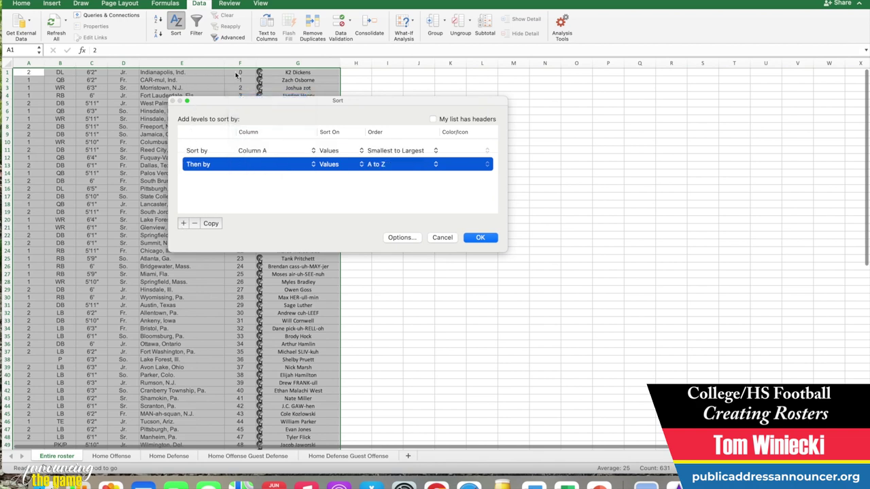
left_click(259, 165)
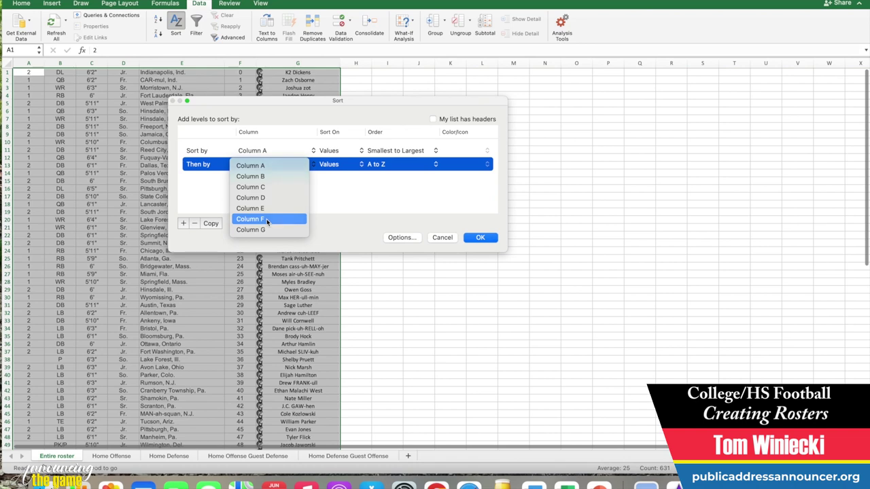
left_click(267, 219)
left_click(474, 239)
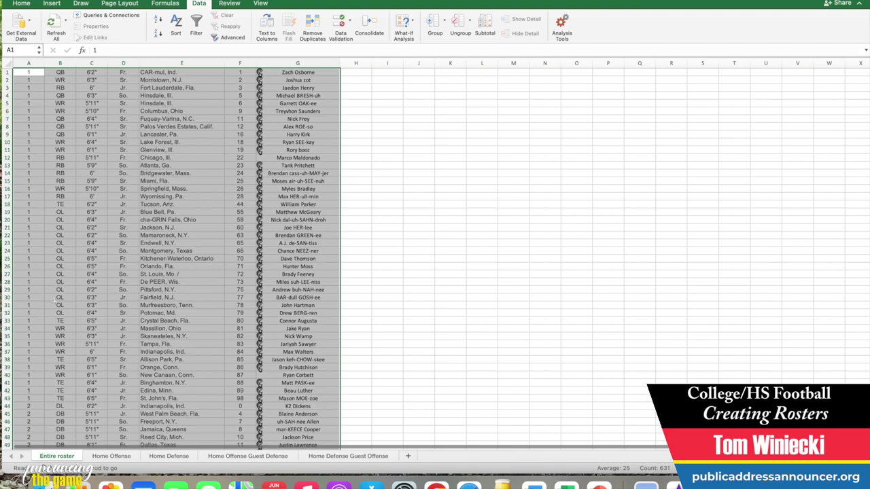
Copy the offensive players coded 1, rows 1 to 43 in columns A to G, and open the Home Offense sheet
left_click(29, 406)
mouse_move(42, 410)
left_mouse_down()
mouse_move(87, 420)
mouse_move(33, 408)
left_mouse_up()
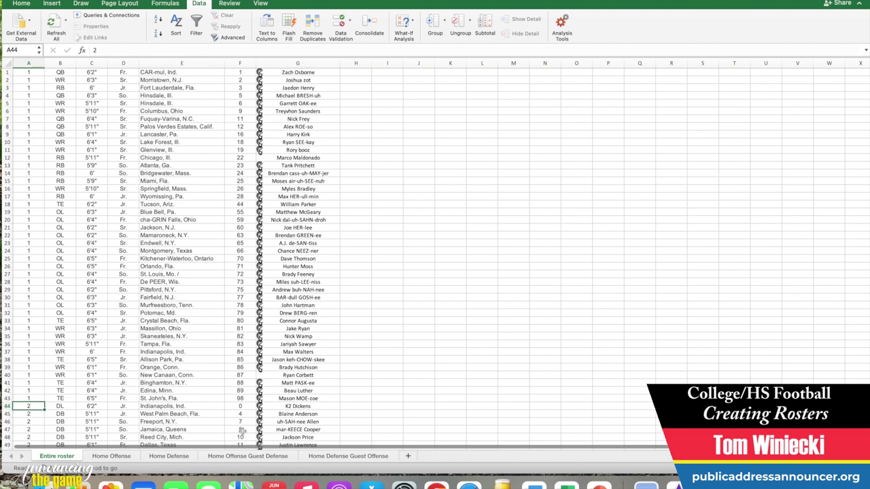
left_click_drag(25, 72, 275, 398)
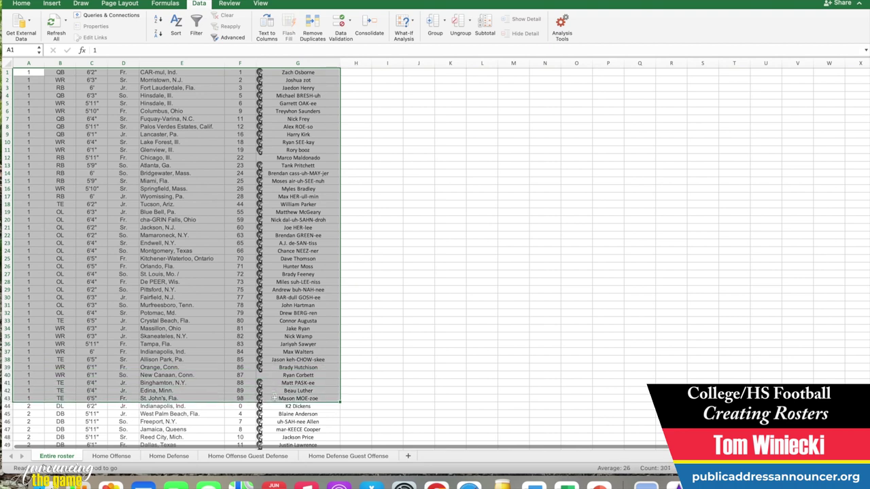
right_click(237, 344)
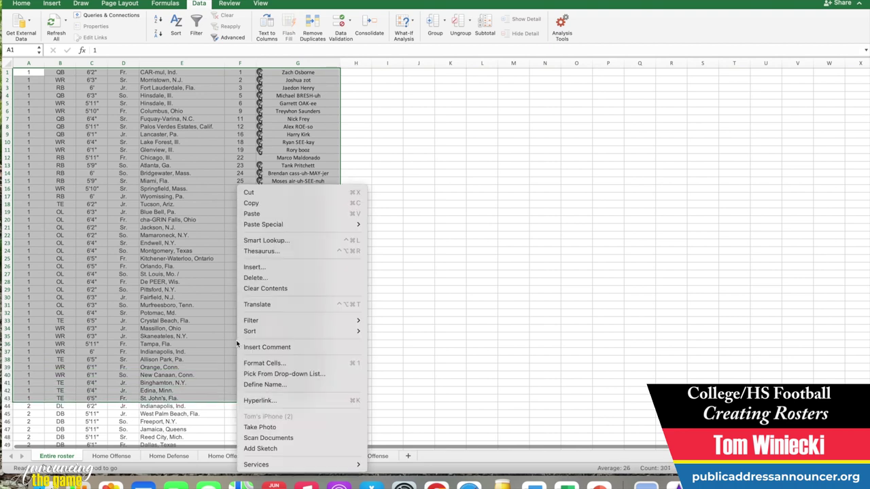
left_click(255, 206)
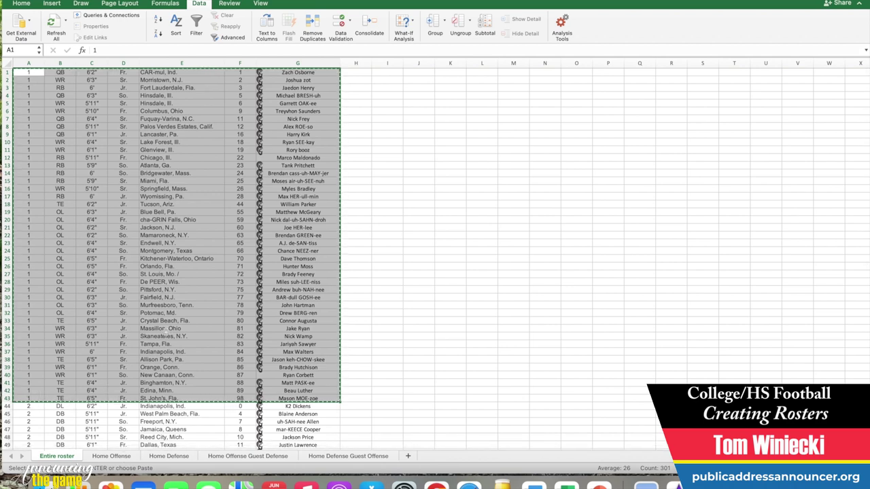
left_click(125, 456)
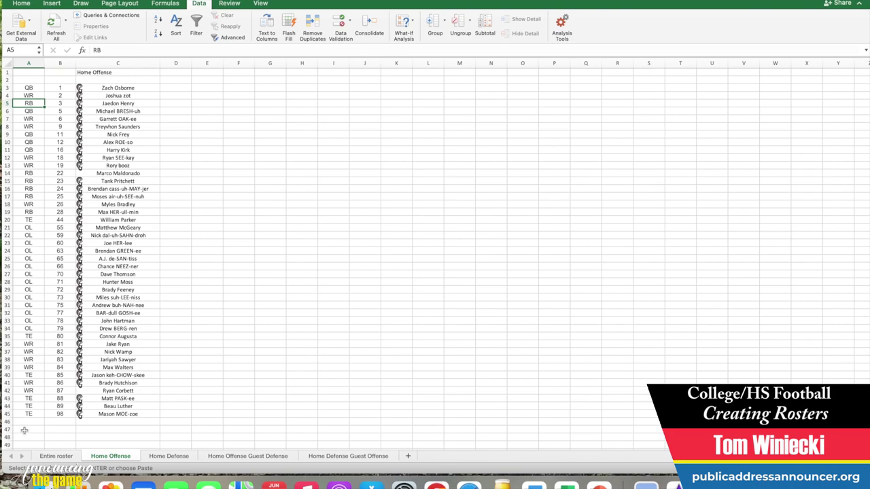
Copy the defensive players coded 2, rows 44 to 85 of the Entire roster sheet, and open the Home Defense sheet
left_click(49, 457)
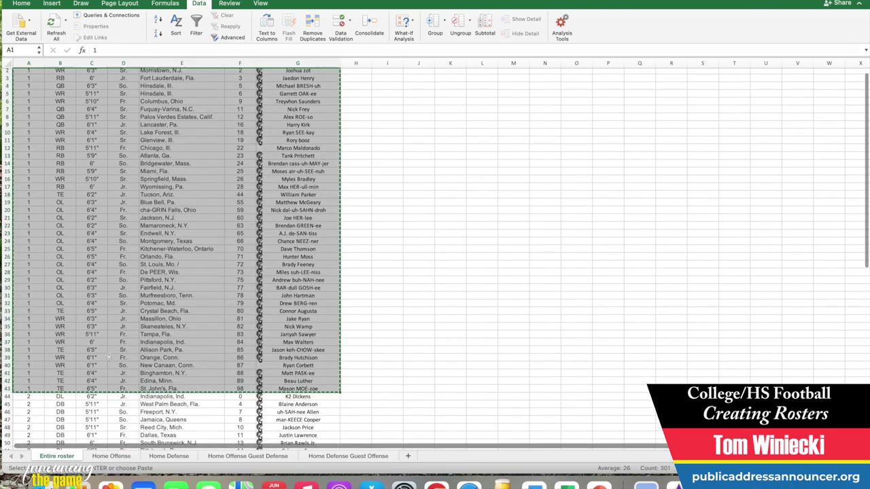
scroll(109, 357, "down", 10)
scroll(108, 357, "down", 1)
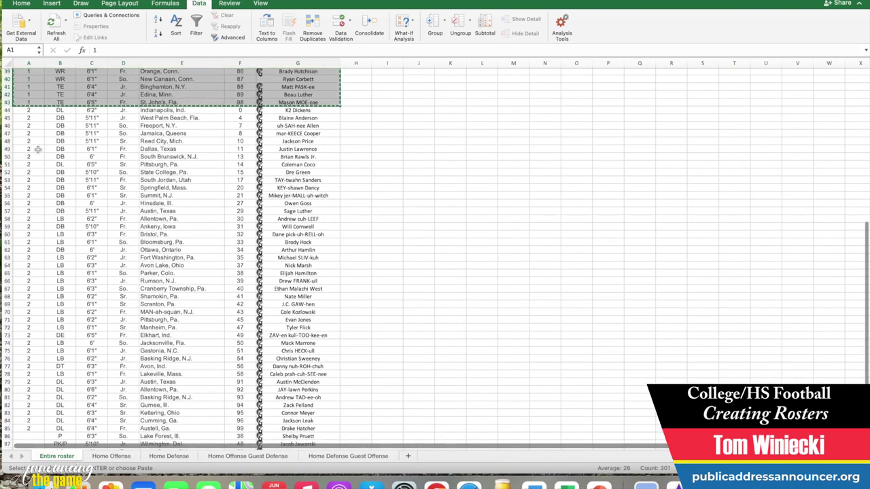
left_click_drag(19, 109, 282, 361)
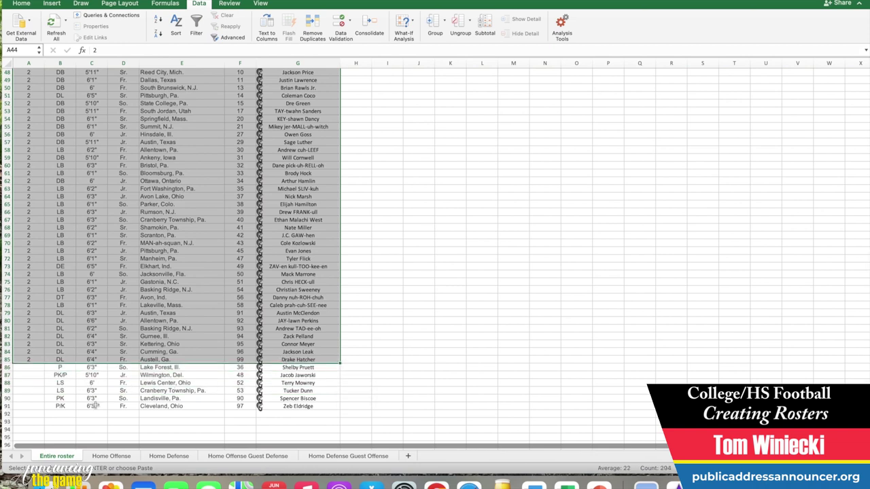
right_click(178, 212)
left_click(188, 202)
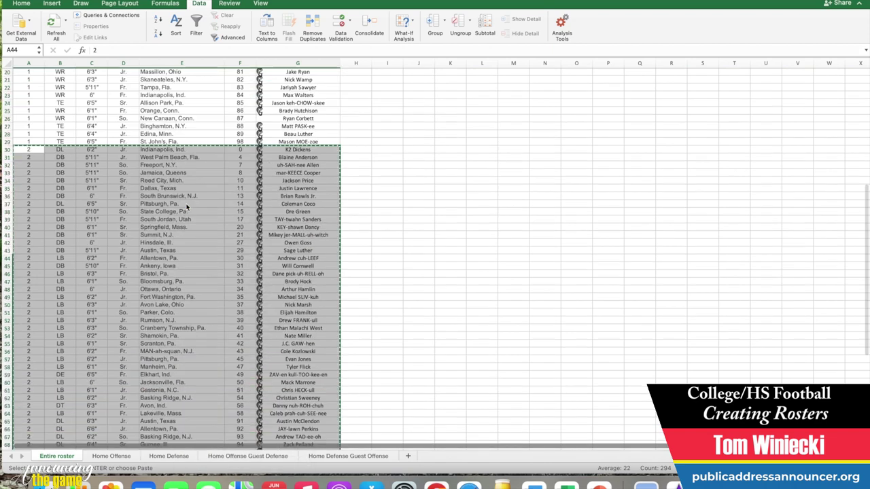
scroll(187, 207, "up", 5)
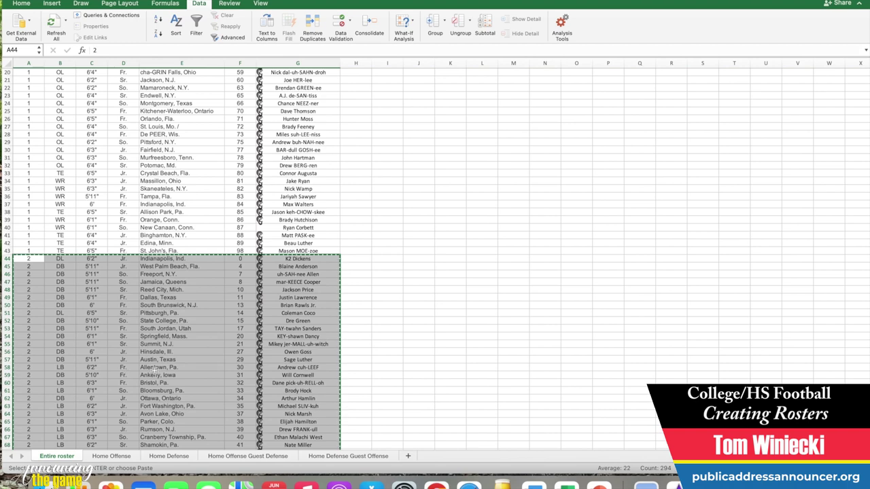
left_click(170, 457)
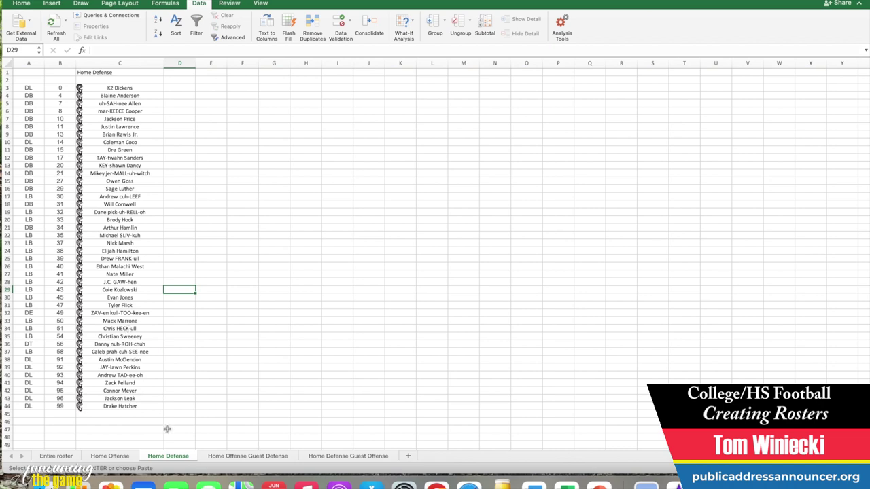
Review the side-by-side lineups and the kicking specialists on the Home Offense Guest Defense sheet, and open the Home Defense Guest Offense sheet
left_click(221, 457)
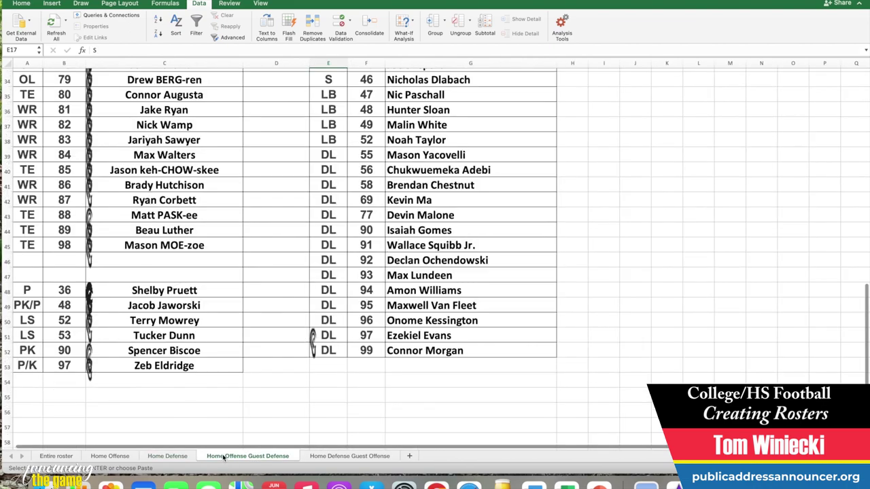
scroll(236, 282, "up", 5)
scroll(236, 283, "up", 4)
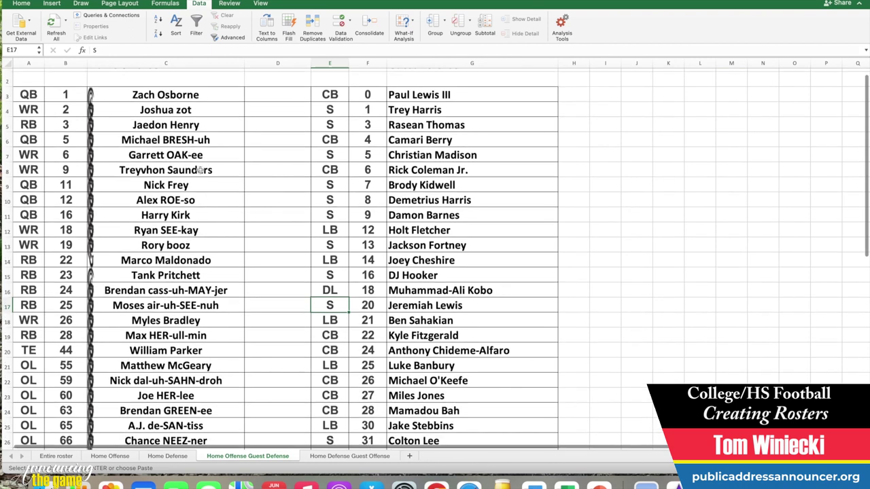
scroll(171, 129, "up", 1)
scroll(171, 129, "down", 1)
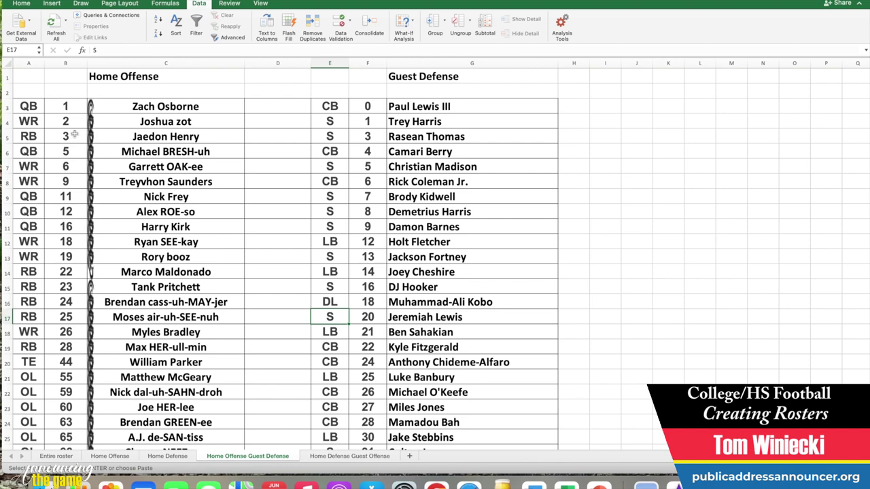
left_click(377, 241)
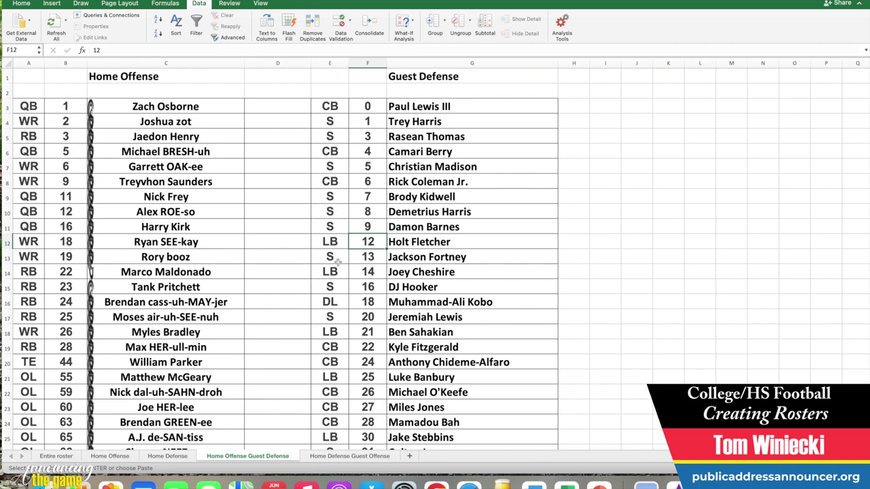
left_click(73, 194)
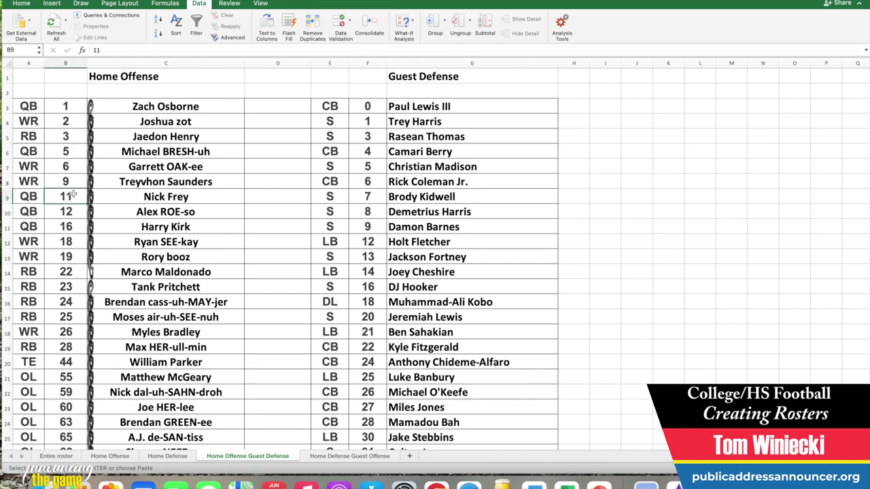
left_click(74, 241)
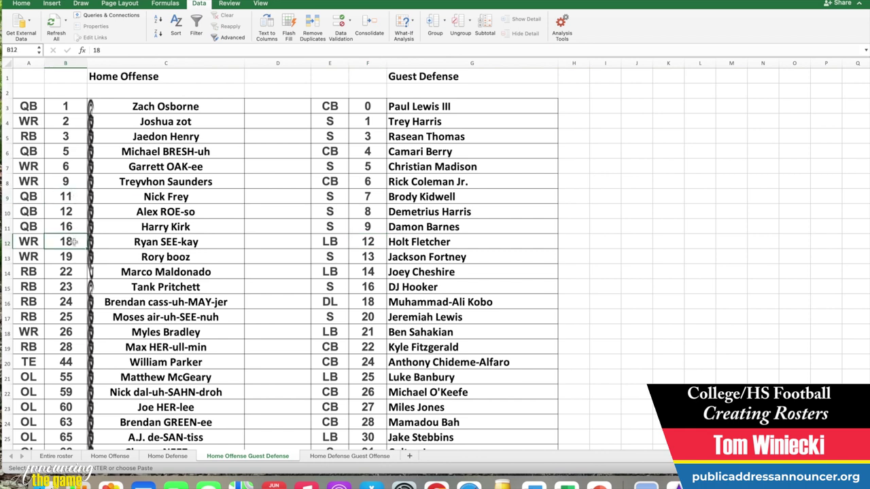
left_click(342, 286)
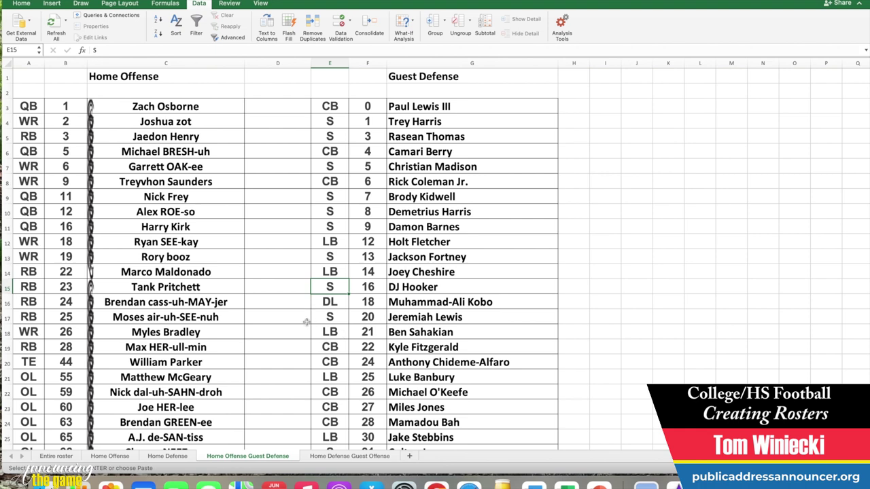
scroll(259, 320, "down", 10)
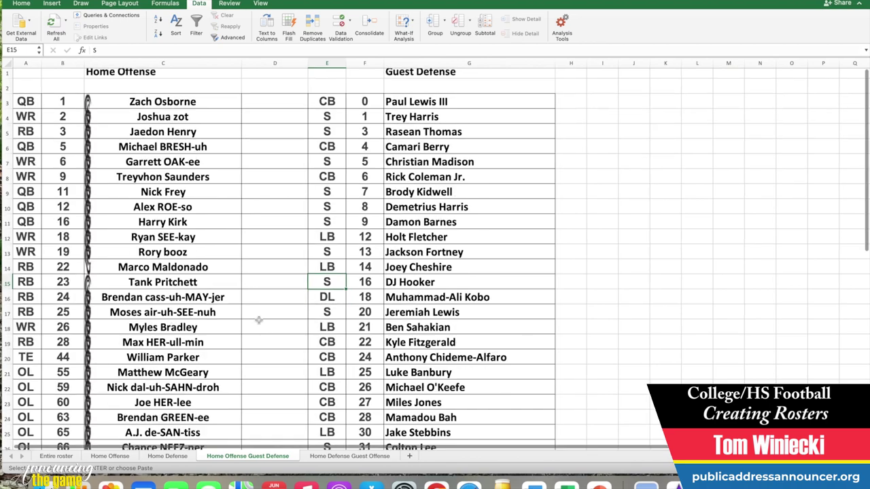
scroll(258, 320, "down", 5)
scroll(258, 320, "up", 4)
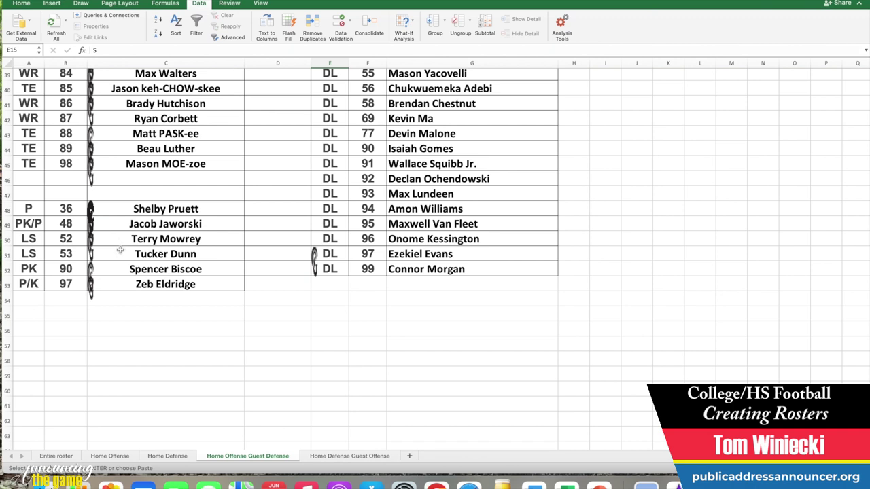
left_click(341, 458)
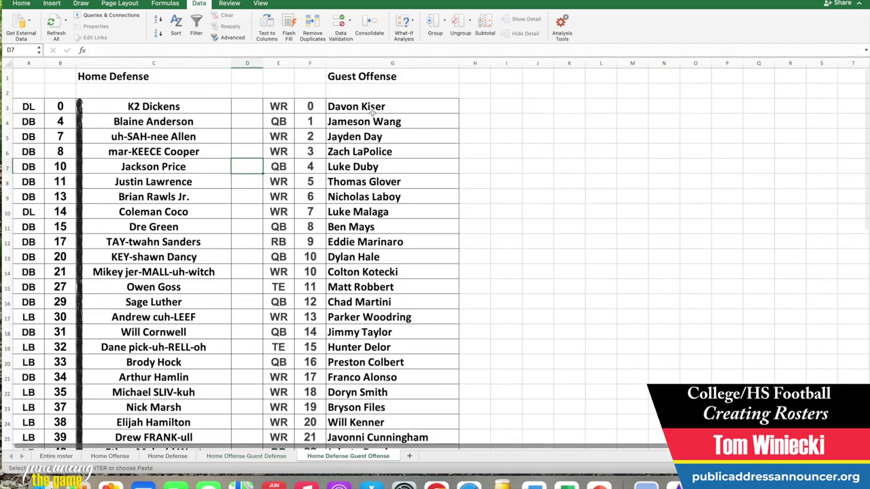